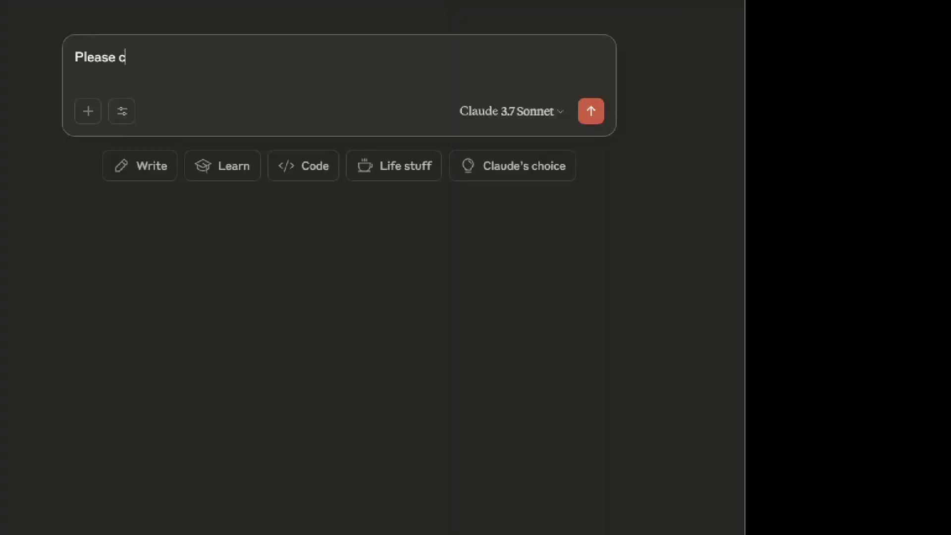
Ask Claude to 'Please create Metallica seek and destroy cover' as a REAPER project.
type("reate m")
key("BackSpace")
type("e")
key("BackSpace")
type("Metallica")
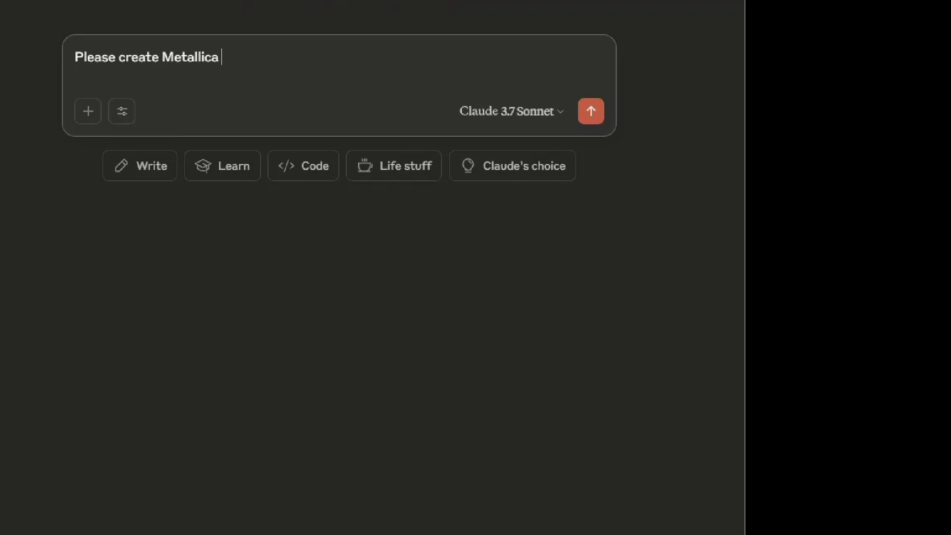
type(" seek and des")
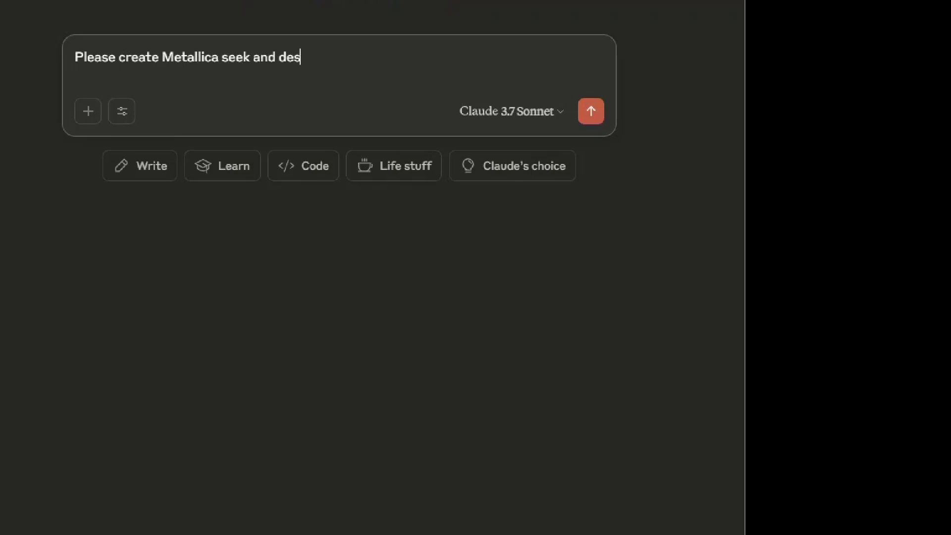
type("troy cover")
key("Return")
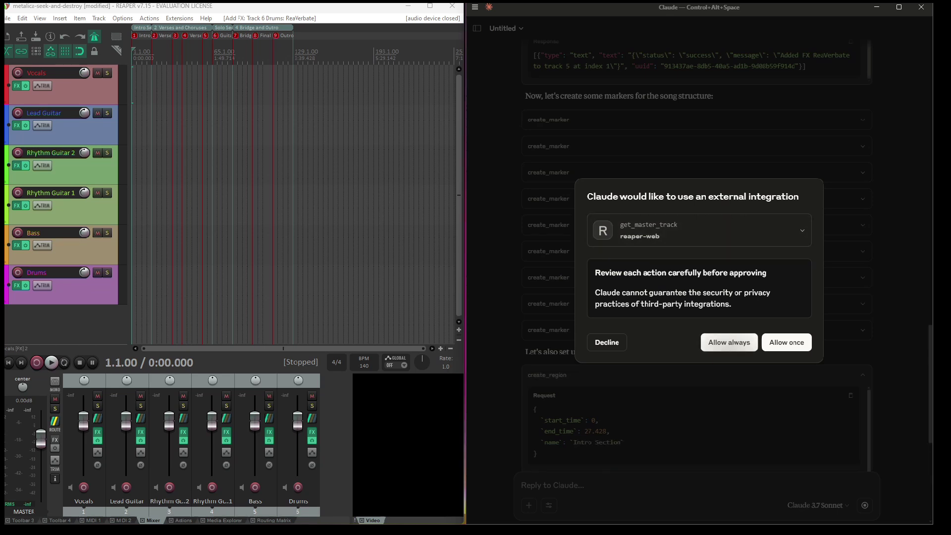
Allow the REAPER integration to always run so Claude can finish the project setup.
left_click(729, 342)
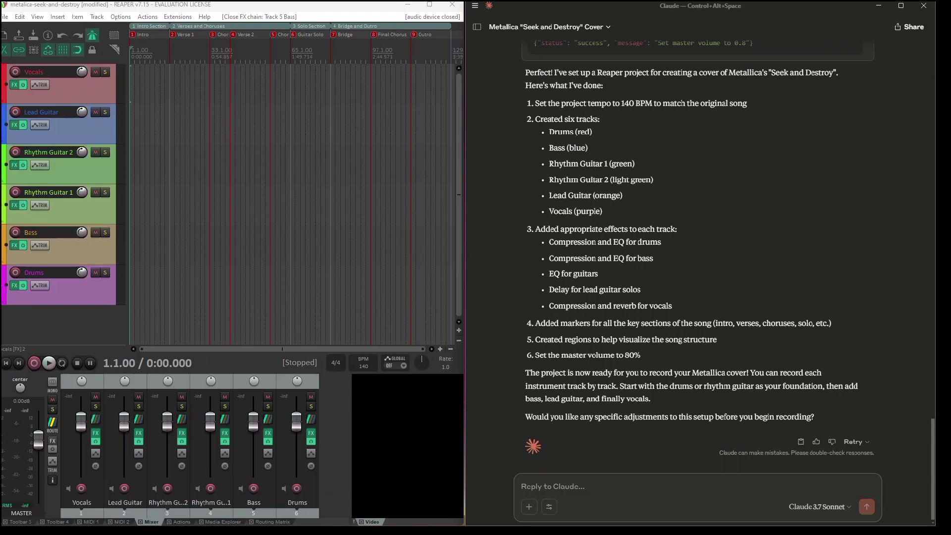
Ask Claude to change all the REAPER track colours to green.
type("Can you change")
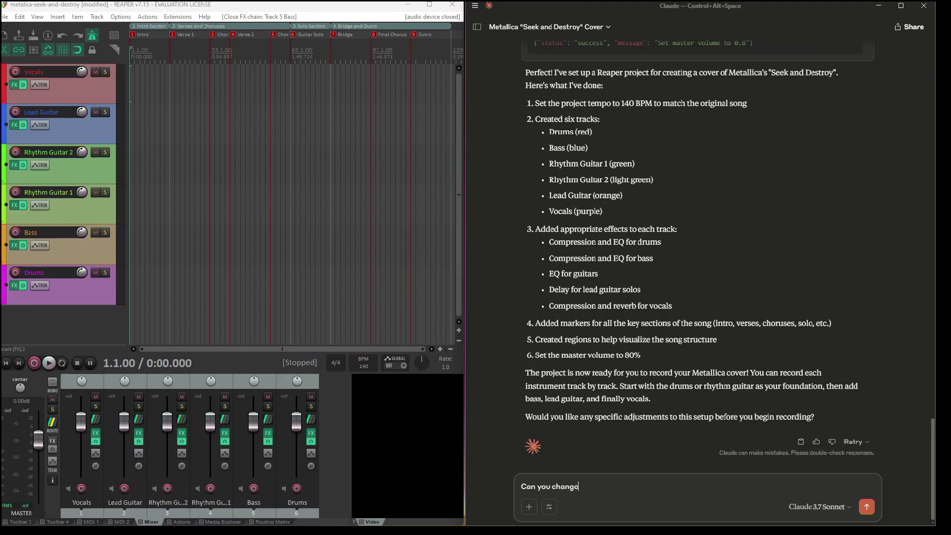
type("track colors to green ?")
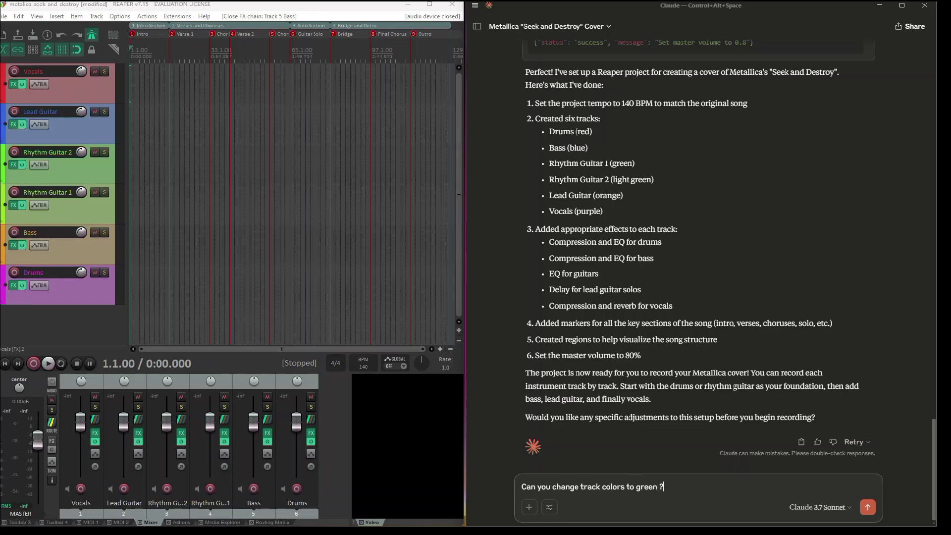
key("Return")
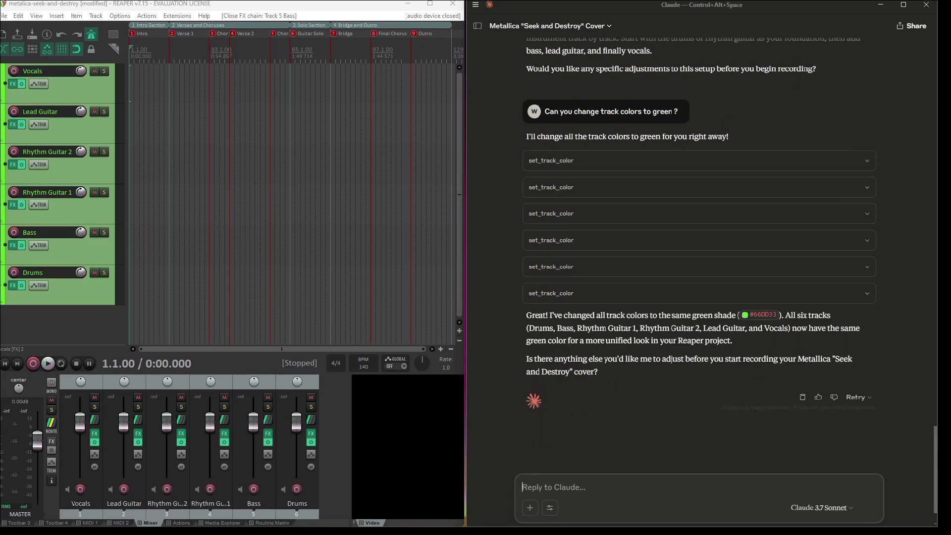
Request a slightly darker green and a Guitar Rig effect on the guitar tracks.
type("Little bit darker col")
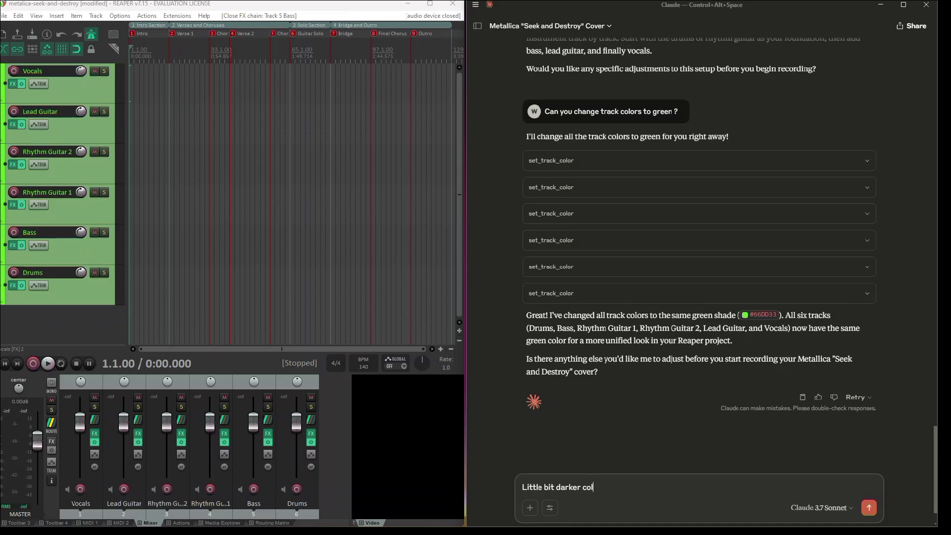
type("or. And add")
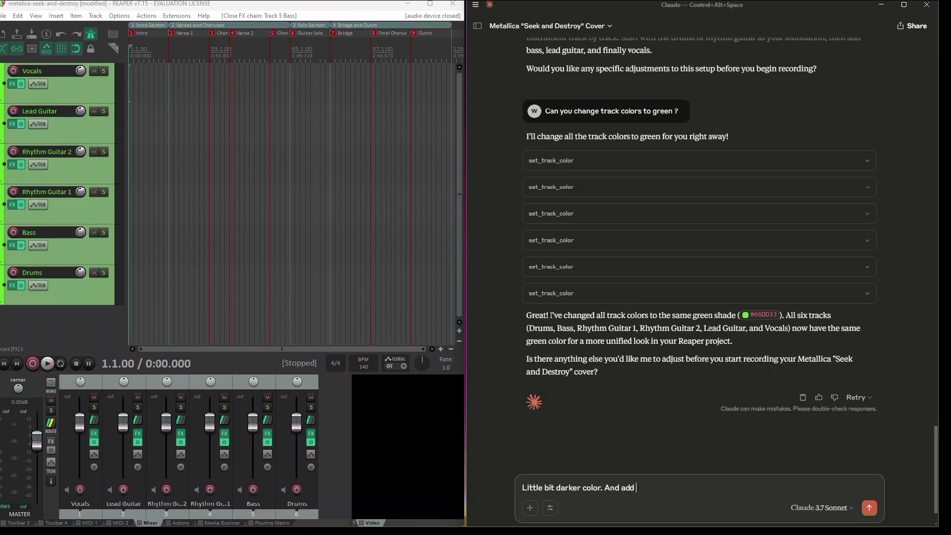
type("gu")
key("BackSpace")
key("BackSpace")
type("ne")
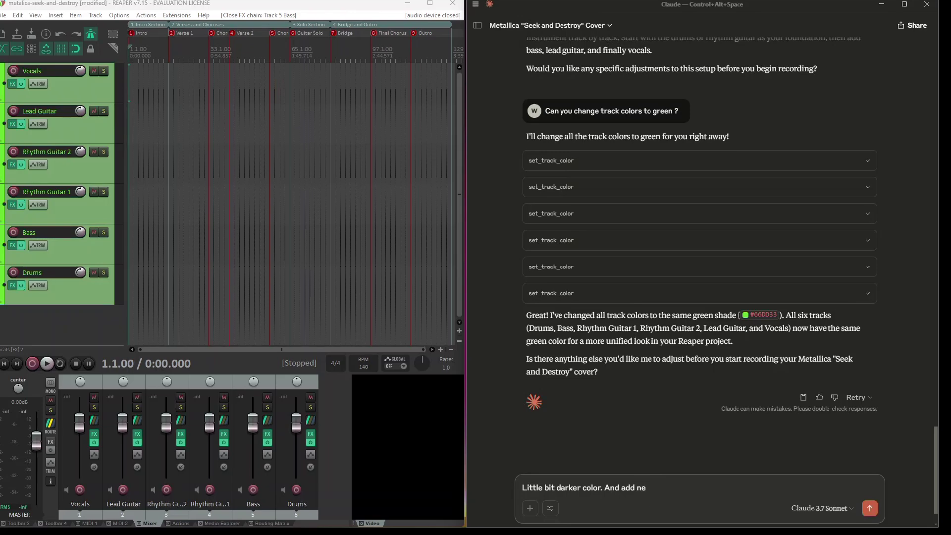
key("BackSpace")
key("BackSpace")
key("BackSpace")
key("BackSpace")
key("BackSpace")
key("BackSpace")
key("BackSpace")
key("BackSpace")
key("BackSpace")
type("And add guitar")
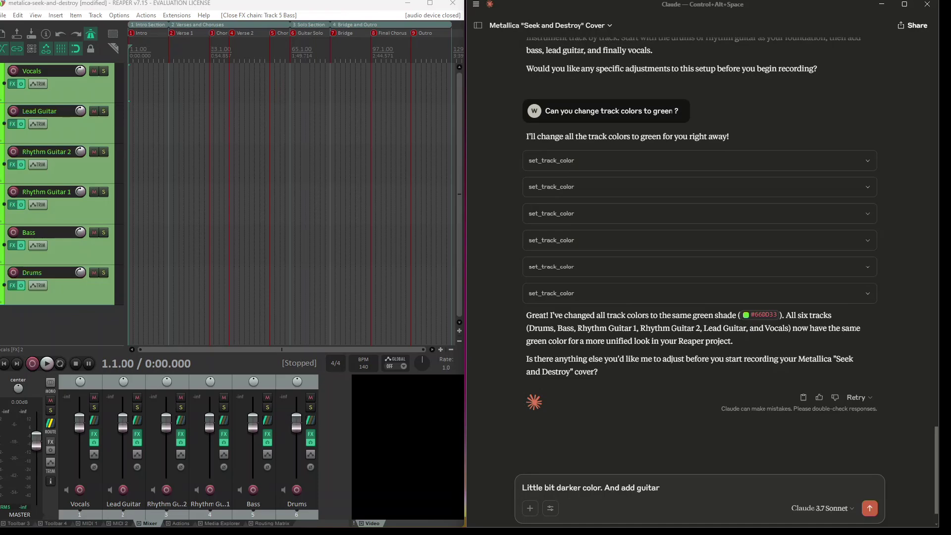
type(" rig effect")
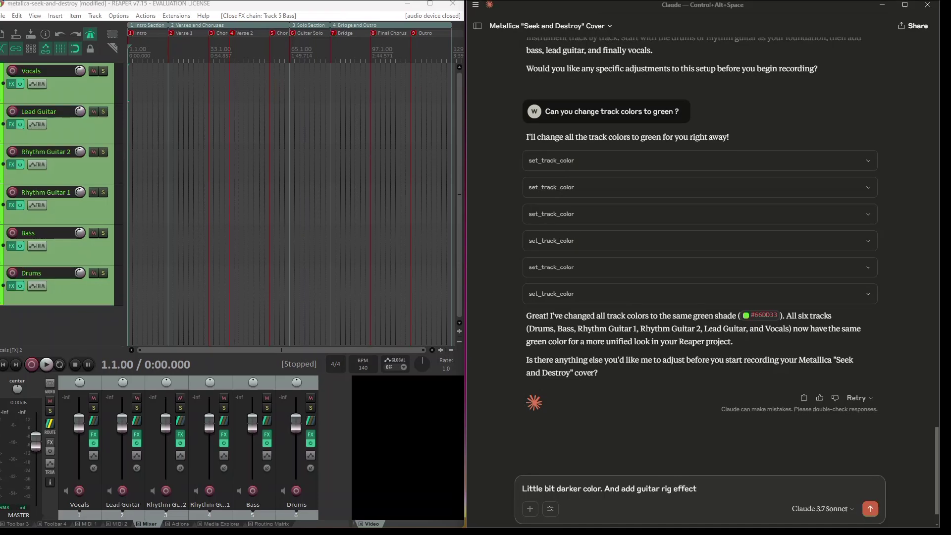
type(" to the")
type("r g")
type(" gui")
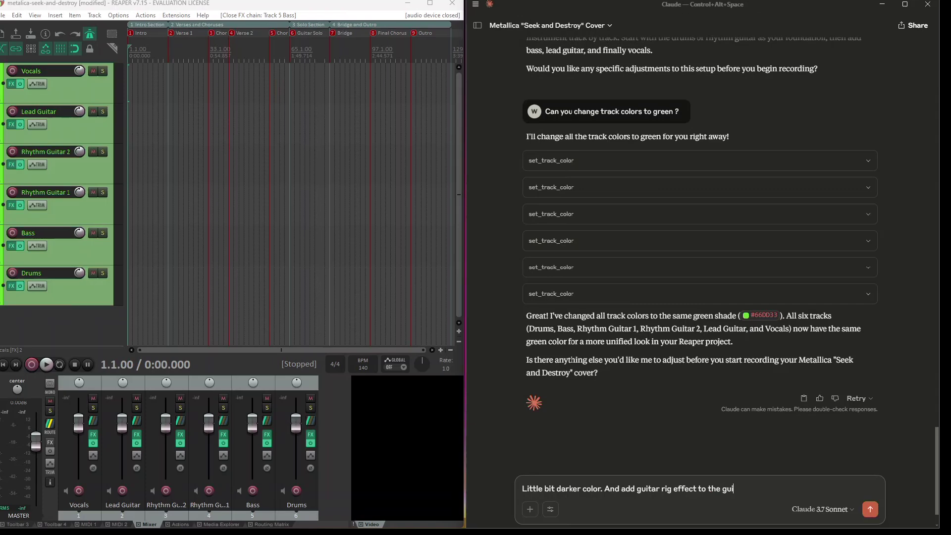
type("tars")
key("Return")
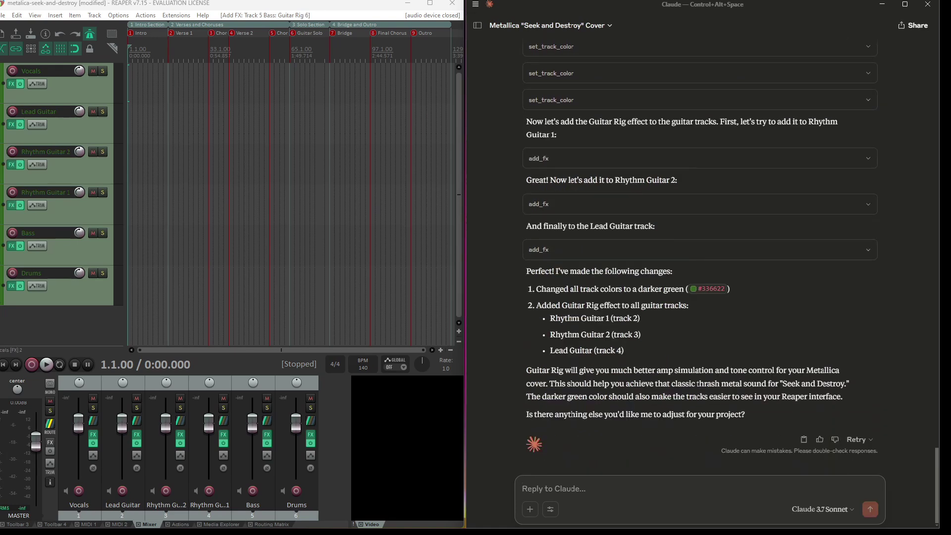
left_click(11, 205)
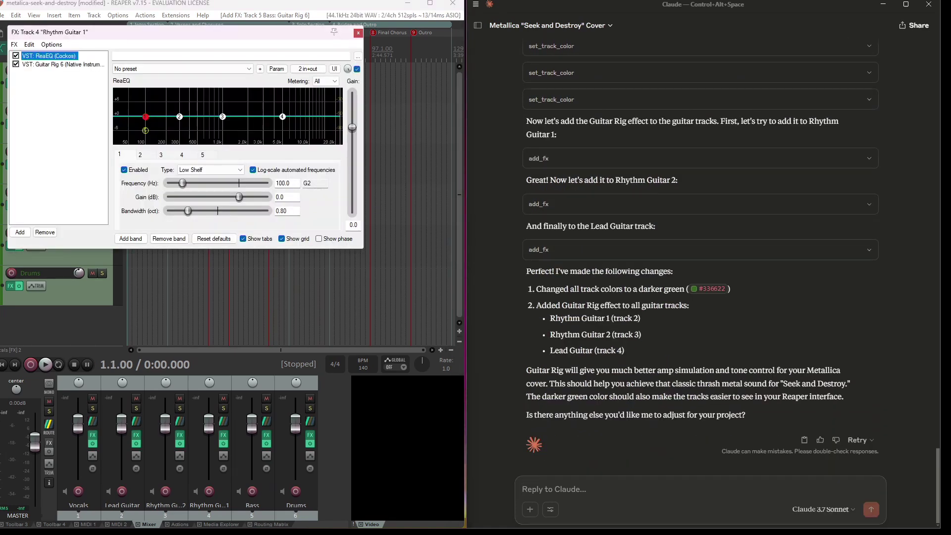
left_click(63, 64)
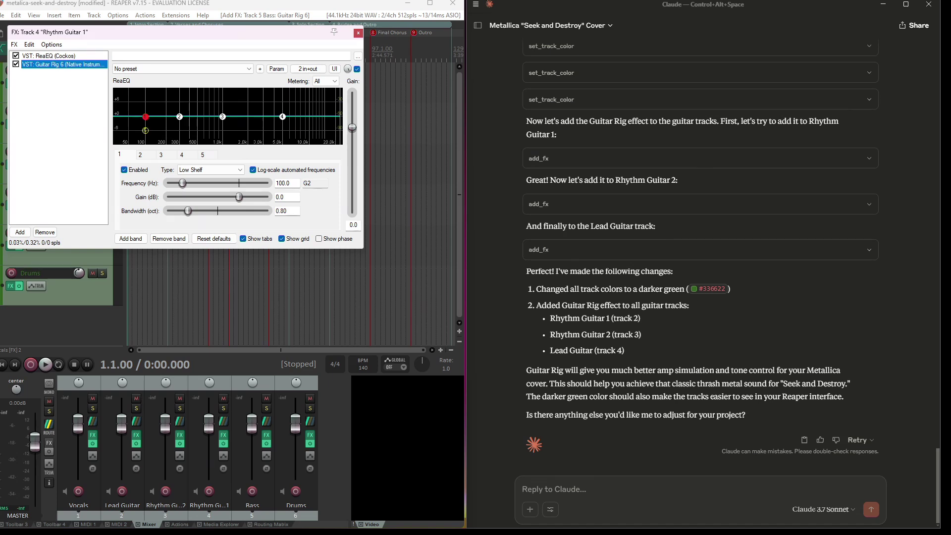